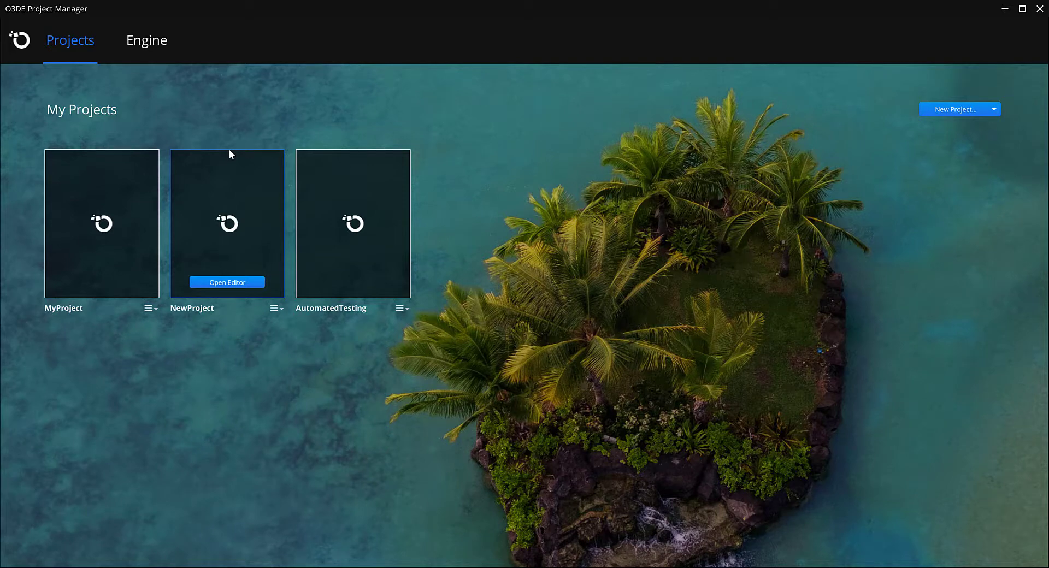
# - Open NewProject in the O3DE Editor and create a new level named Play in its default location
pyautogui.click(238, 284)
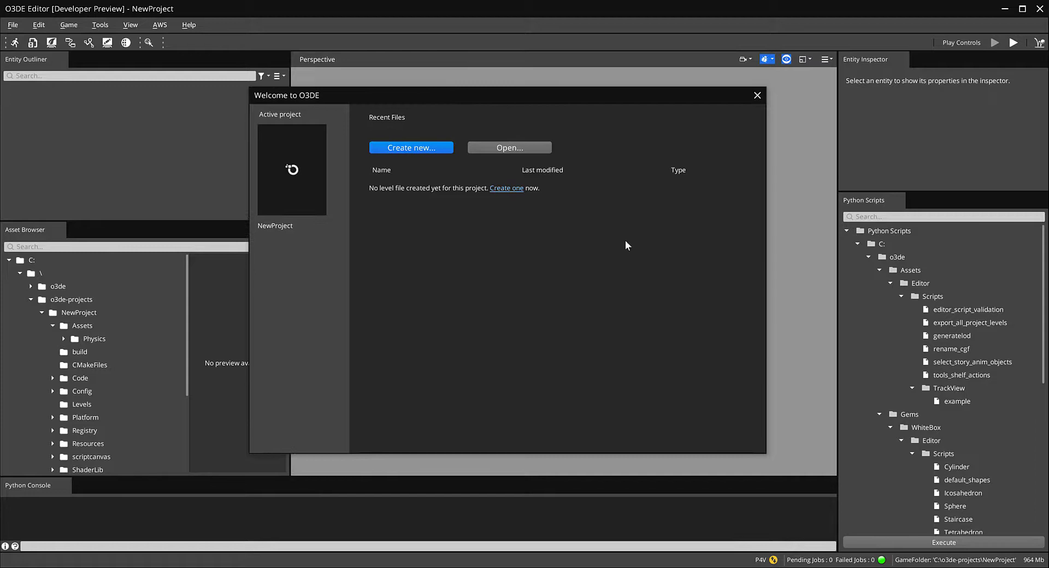
pyautogui.click(393, 144)
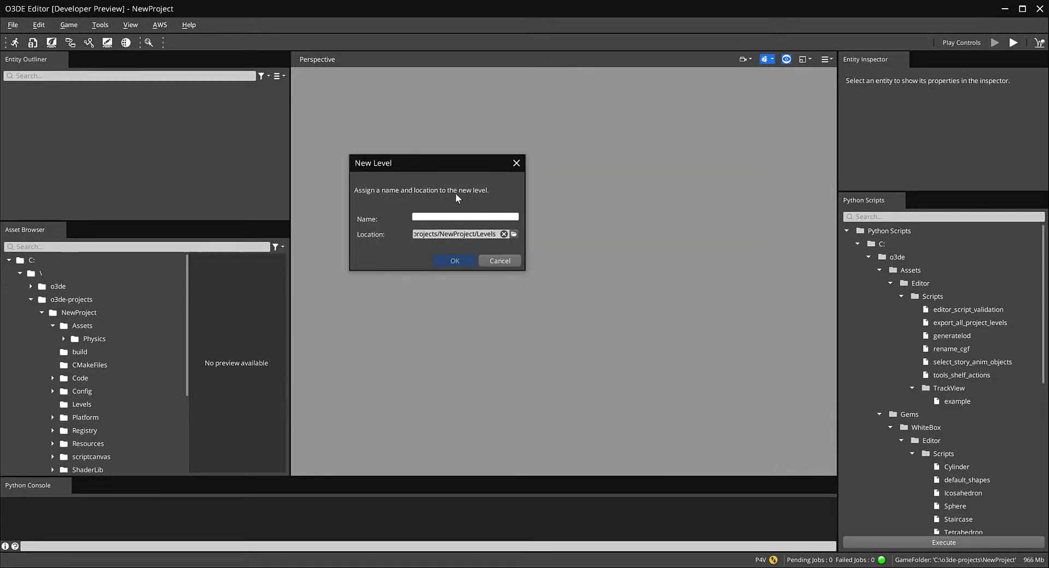
pyautogui.write('Play')
pyautogui.click(455, 261)
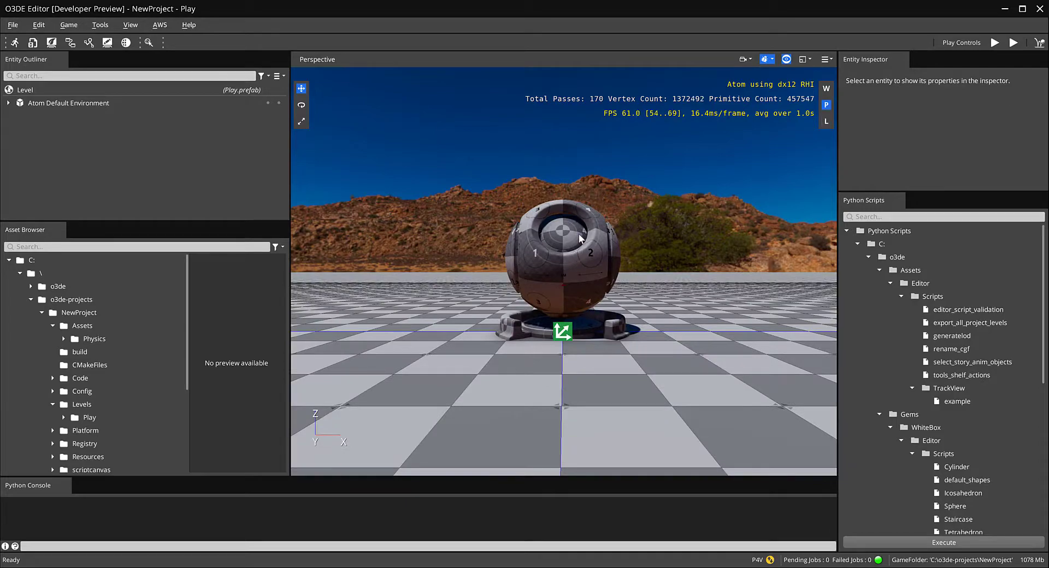
# - Hide the Shader Ball entity inside Atom Default Environment
pyautogui.moveTo(579, 234); pyautogui.dragTo(549, 248, button='middle')
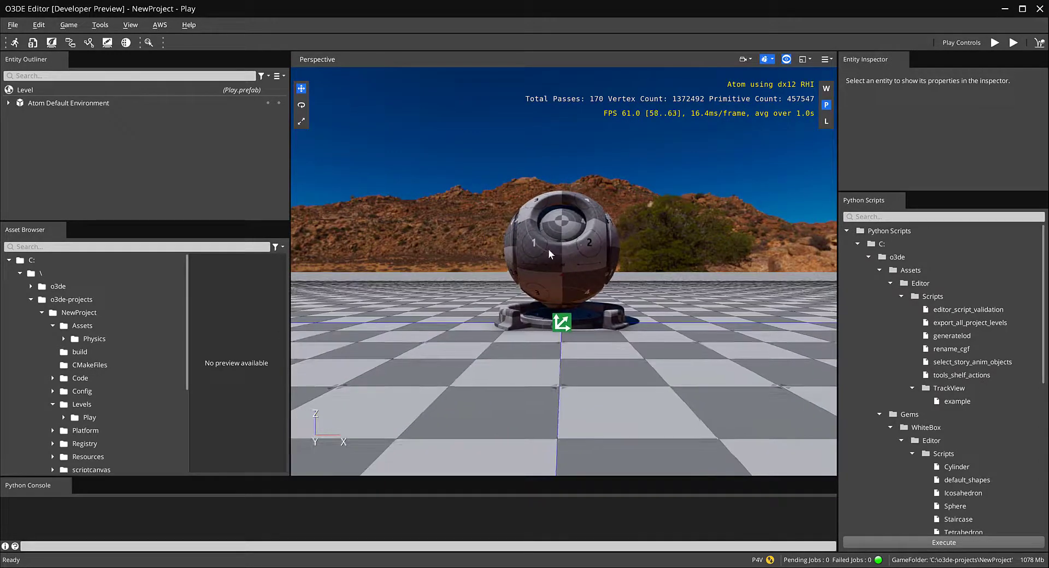
pyautogui.scroll(-5, 552, 249)
pyautogui.scroll(3, 565, 249)
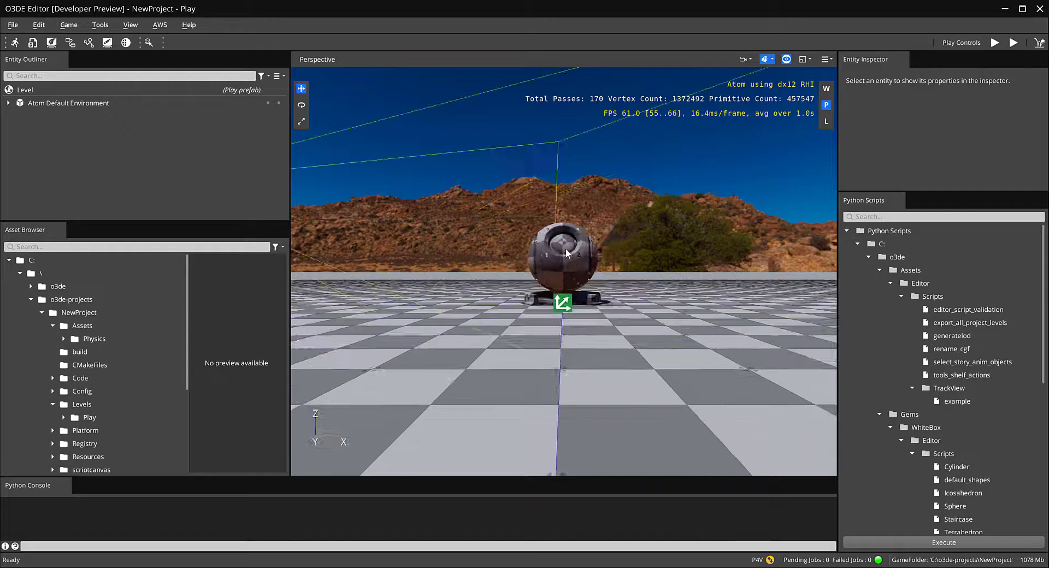
pyautogui.scroll(3, 565, 253)
pyautogui.scroll(-2, 566, 252)
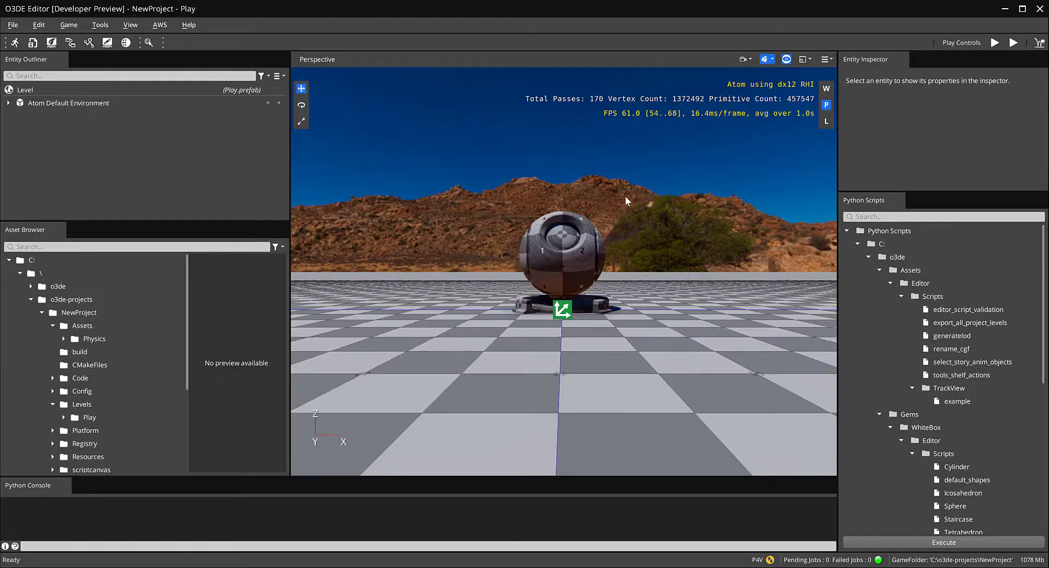
pyautogui.keyDown('alt'); pyautogui.moveTo(626, 196); pyautogui.dragTo(434, 330); pyautogui.keyUp('alt')
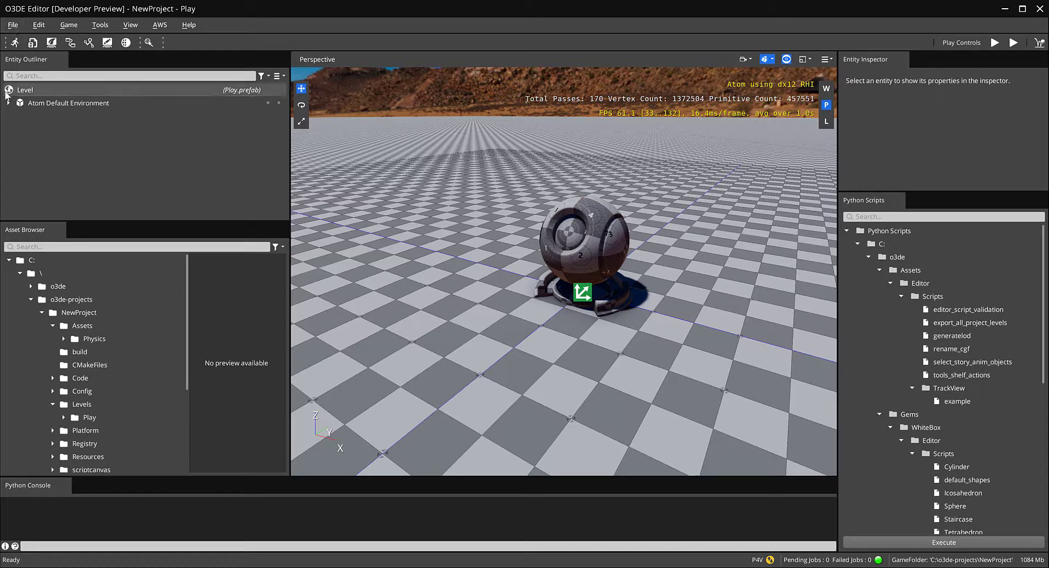
pyautogui.click(8, 102)
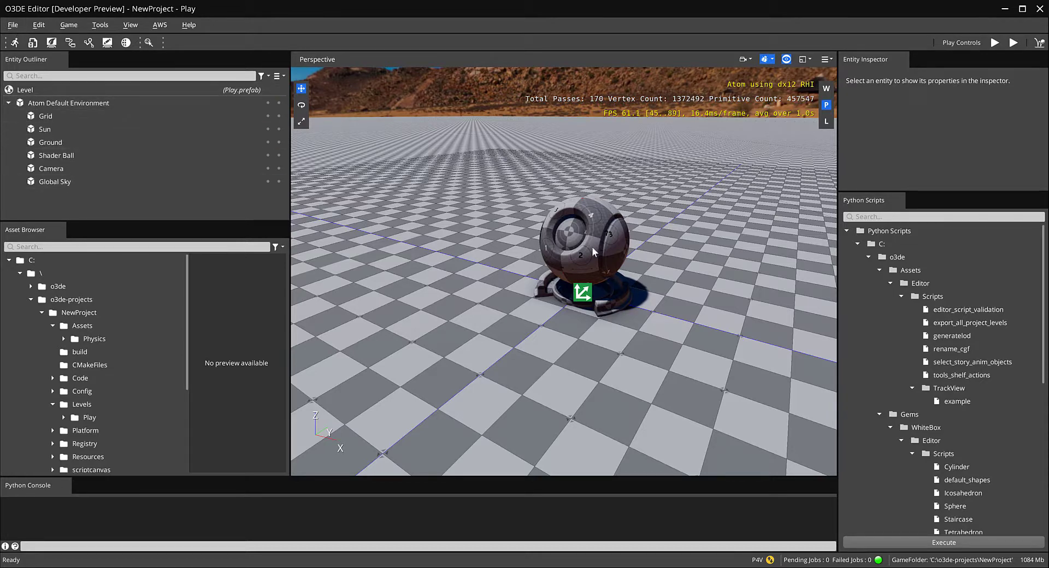
pyautogui.click(89, 155)
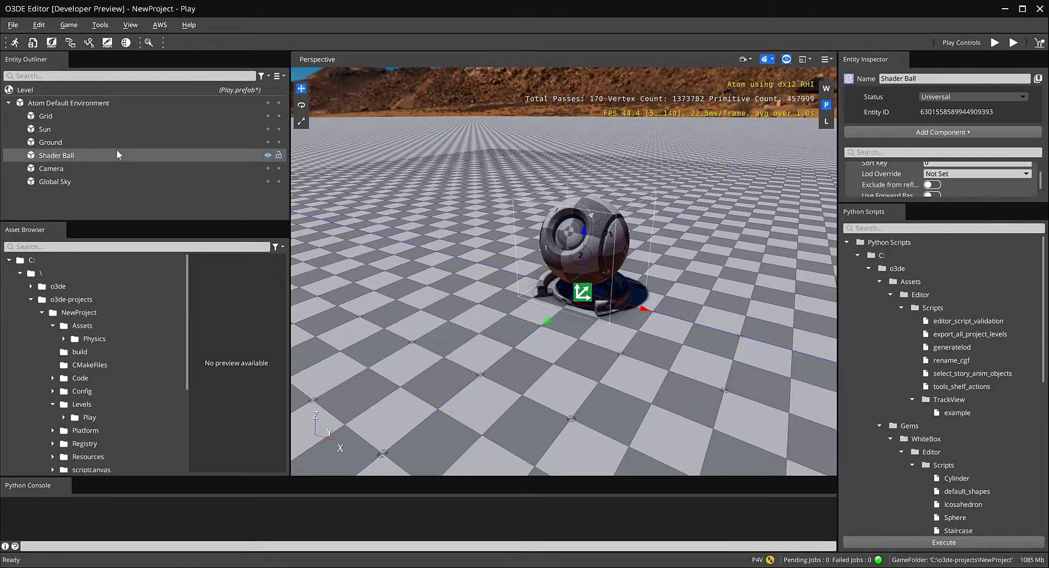
pyautogui.click(267, 155)
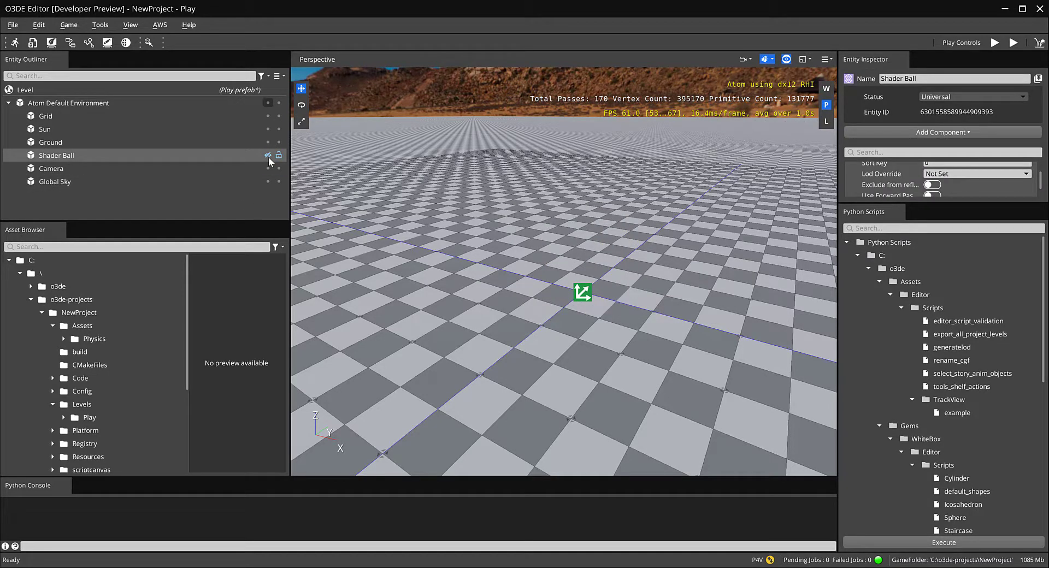
# - Frame the Camera entity in the viewport and look through the project's assets matching "cube"
pyautogui.click(157, 166)
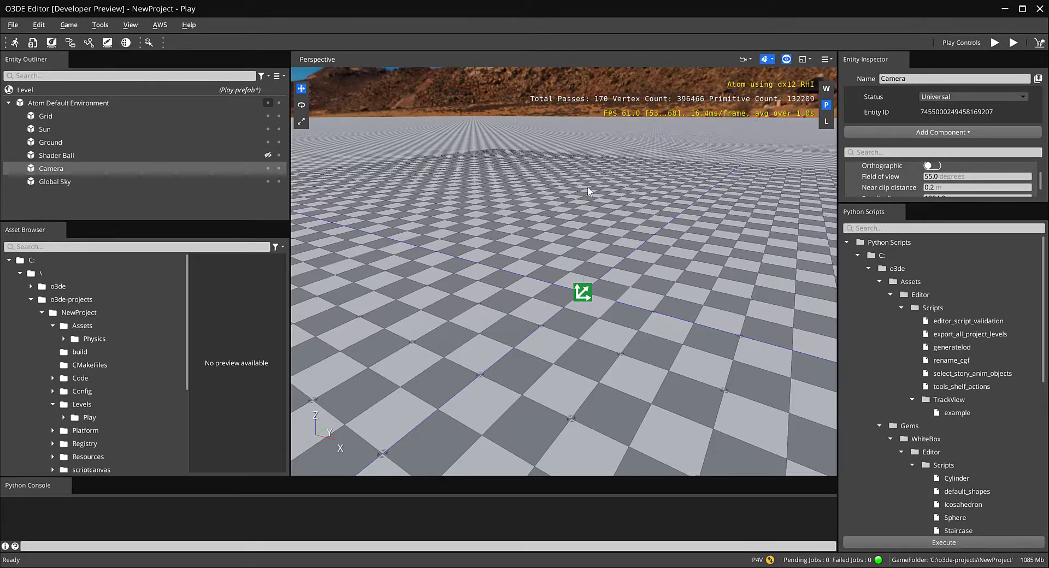
pyautogui.press('z')
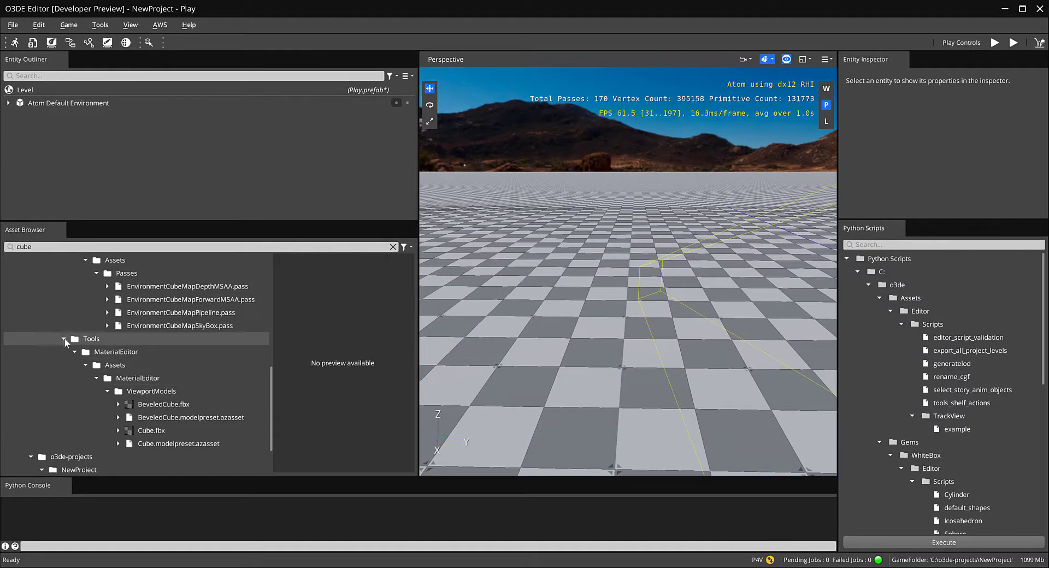
pyautogui.scroll(5, 51, 372)
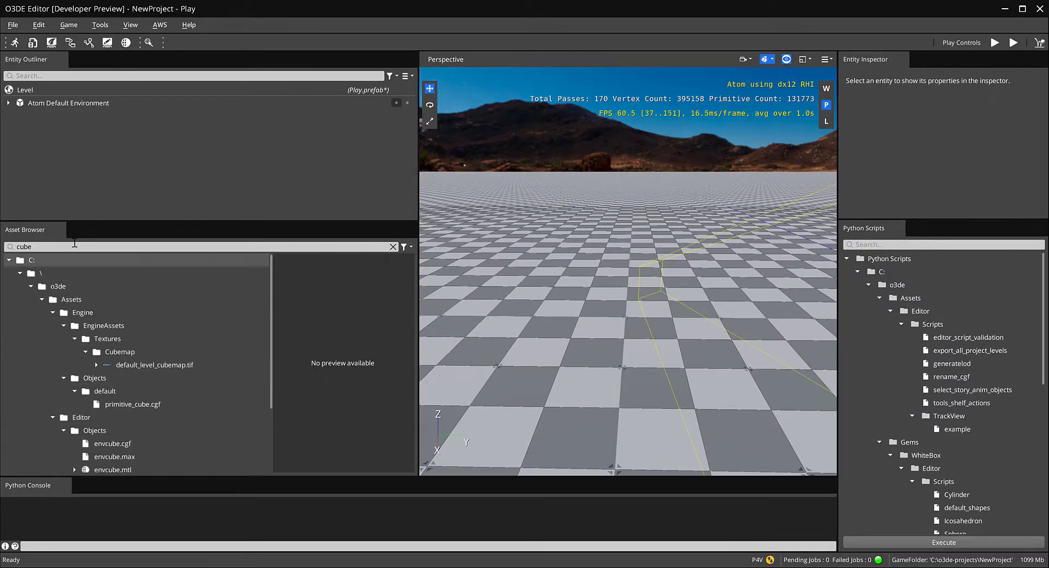
# - Create a new entity at the level root and enlarge the Entity Inspector to show its full Transform component
pyautogui.rightClick(97, 155)
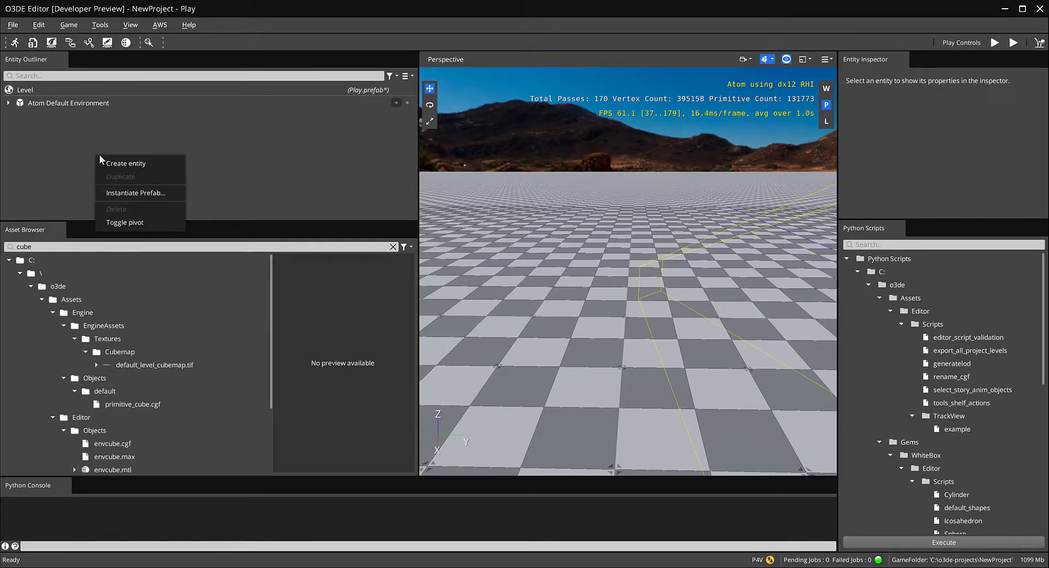
pyautogui.click(110, 163)
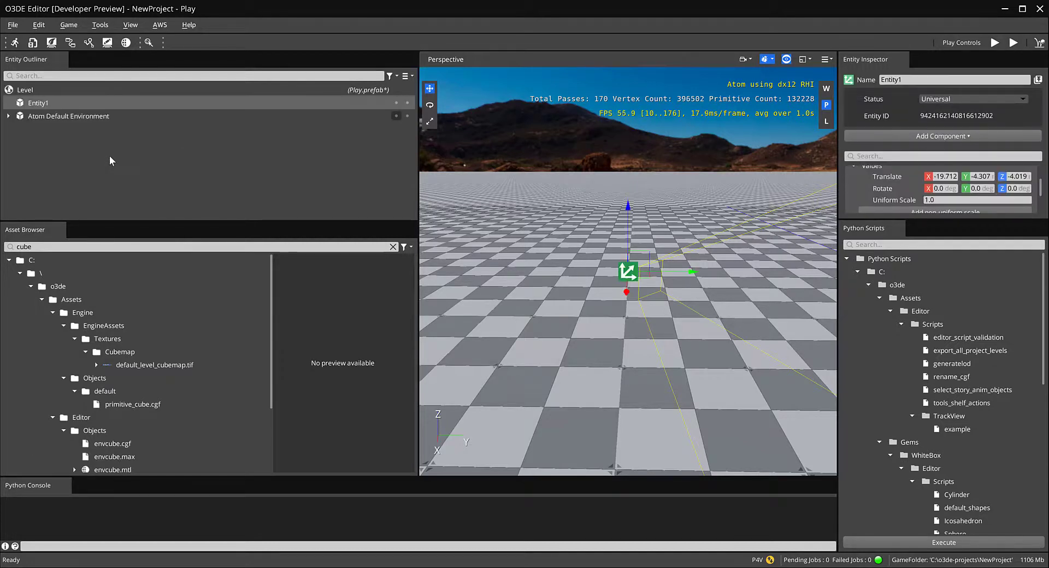
pyautogui.click(847, 258)
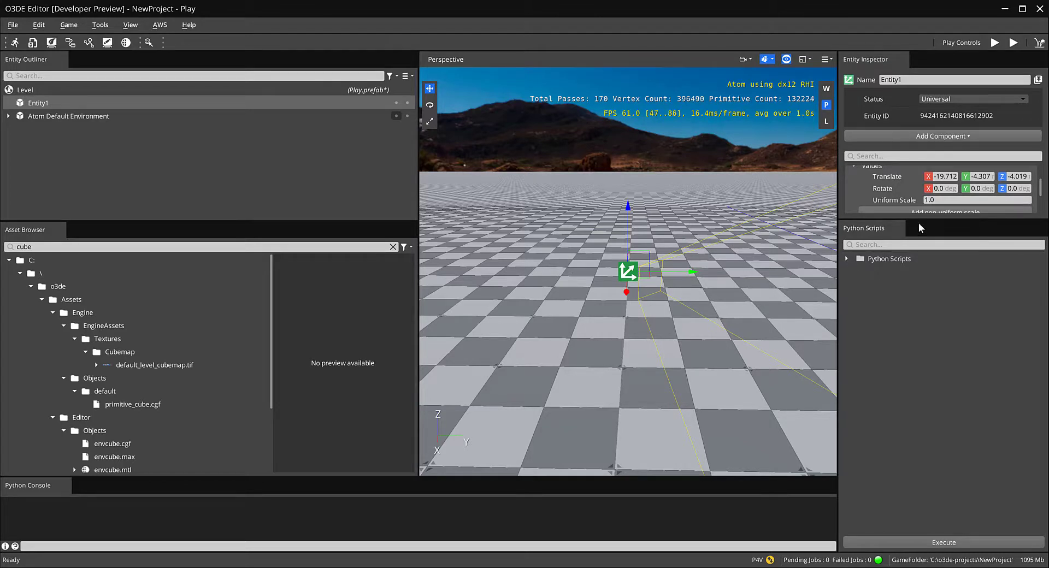
pyautogui.moveTo(919, 224); pyautogui.dragTo(934, 387)
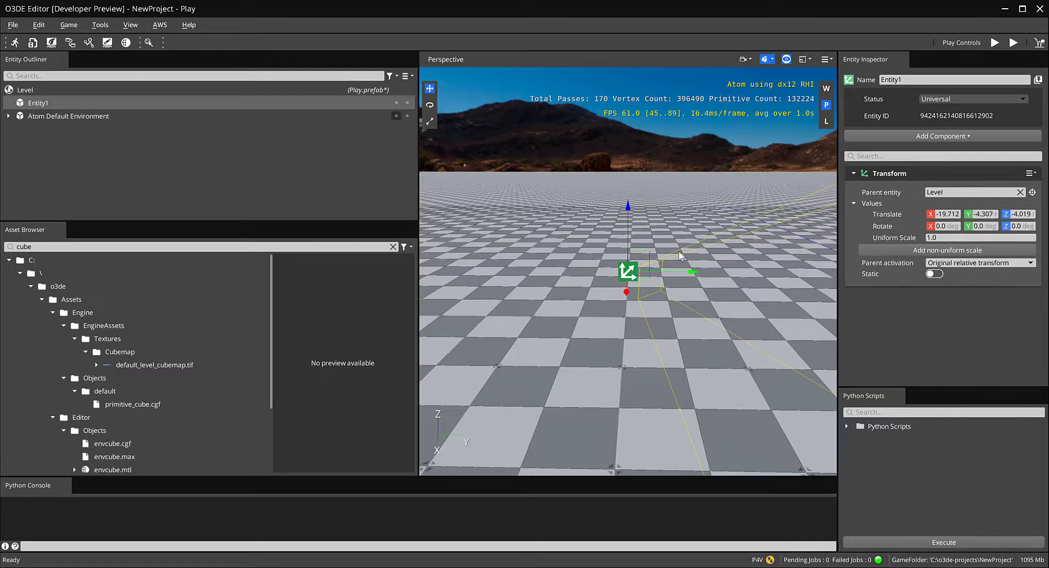
# - Raise the new entity along Z to about -0.384 m
pyautogui.moveTo(628, 206); pyautogui.dragTo(628, 140)
pyautogui.moveTo(608, 192); pyautogui.dragTo(569, 250, button='middle')
pyautogui.moveTo(613, 254); pyautogui.dragTo(656, 262, button='right')
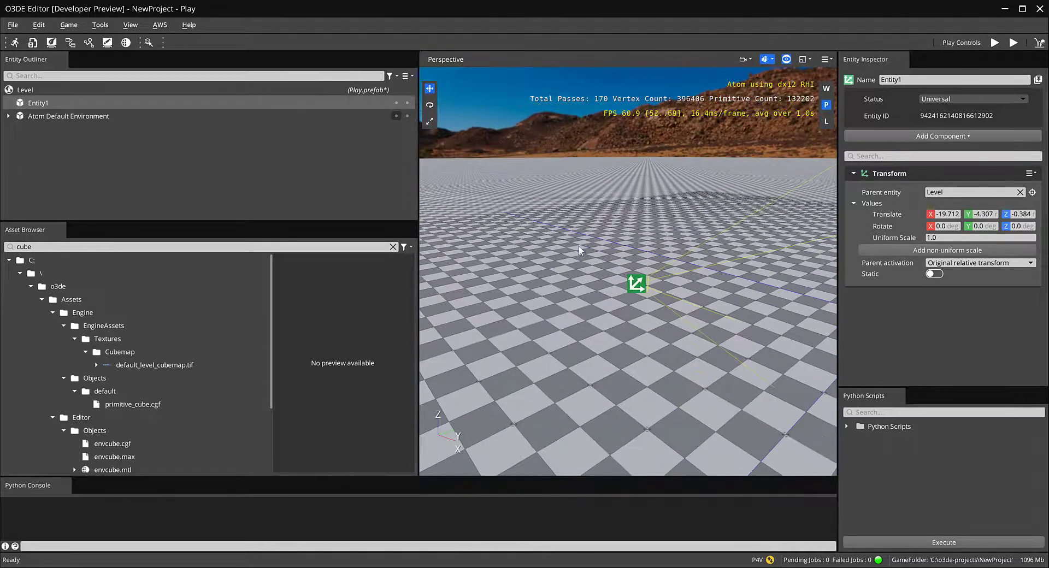
# - Reset the new entity's translation to 0, 0, 0 and frame it in the viewport
pyautogui.moveTo(582, 247); pyautogui.dragTo(696, 235, button='middle')
pyautogui.moveTo(672, 240); pyautogui.dragTo(624, 277, button='right')
pyautogui.press('r')
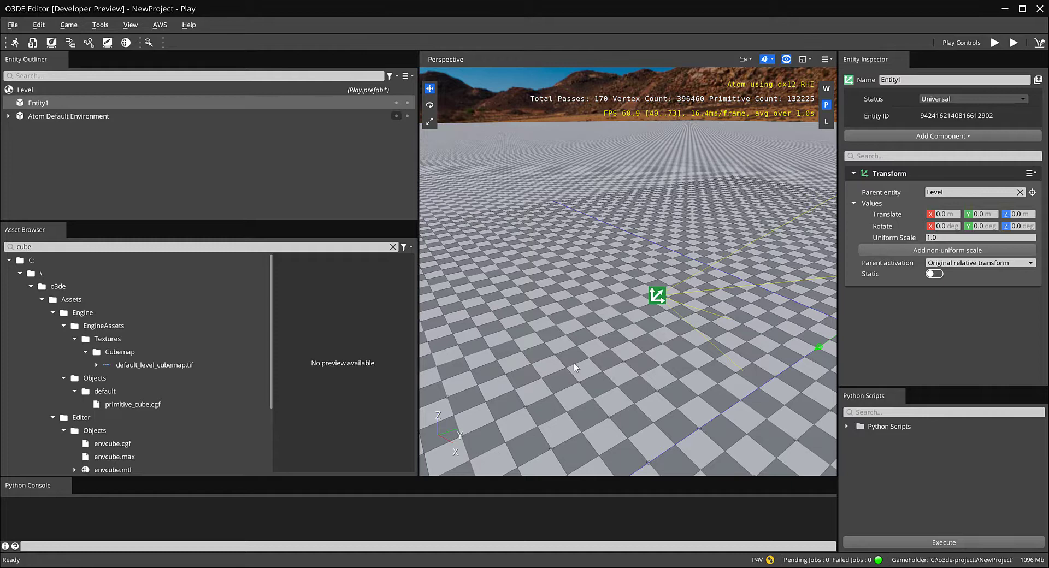
pyautogui.press('z')
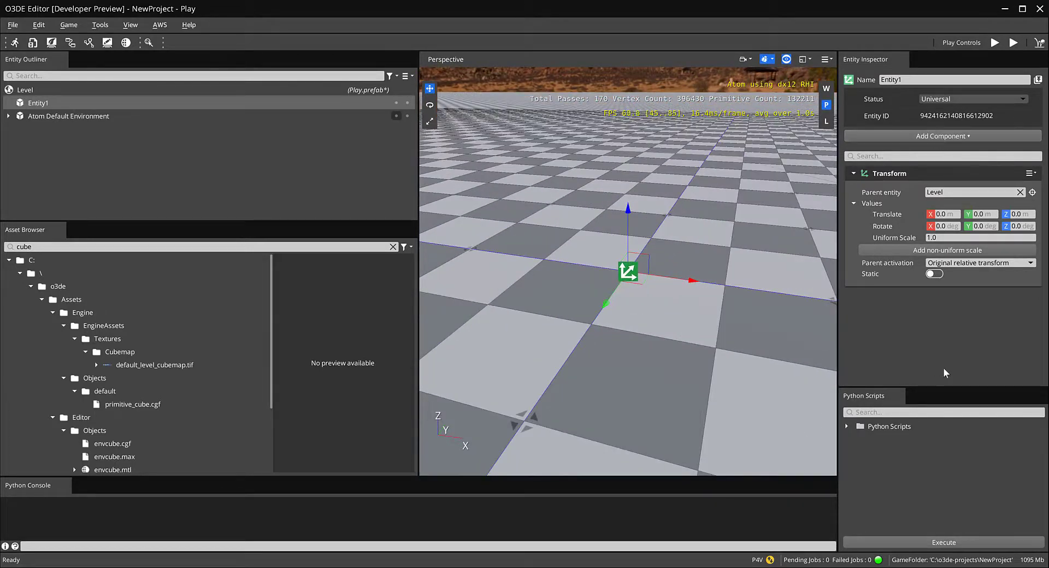
# - Add a White Box component to the new entity
pyautogui.click(973, 134)
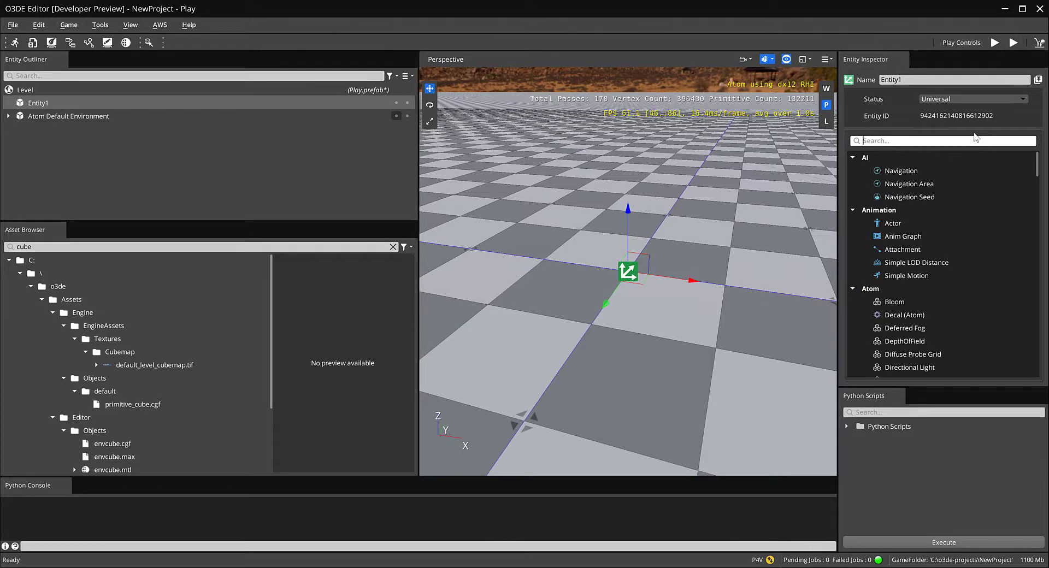
pyautogui.write('white')
pyautogui.click(923, 169)
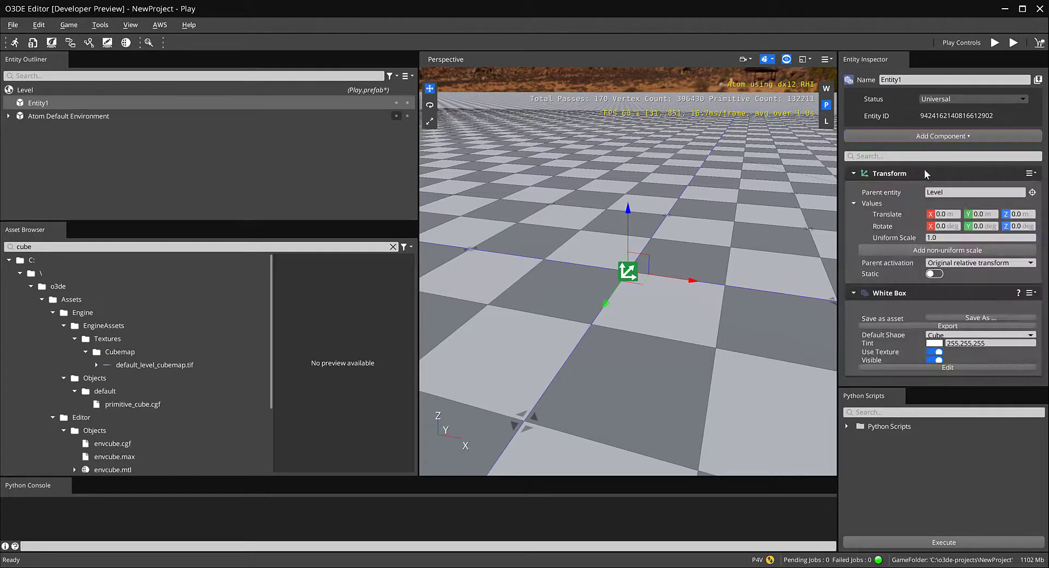
pyautogui.scroll(-4, 656, 243)
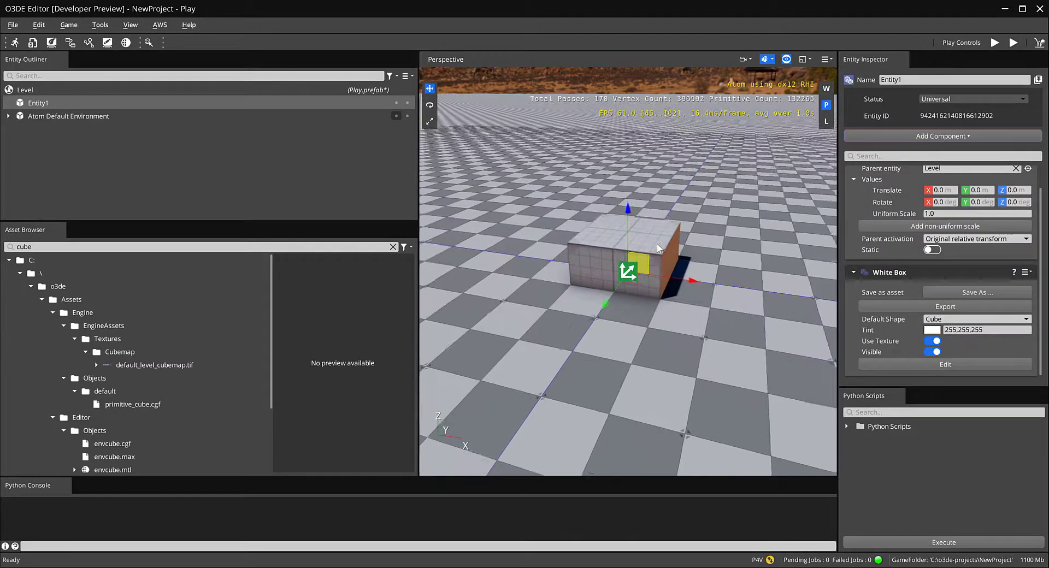
# - Raise the white box cube along Z to about 0.661 m
pyautogui.moveTo(628, 235); pyautogui.dragTo(620, 121)
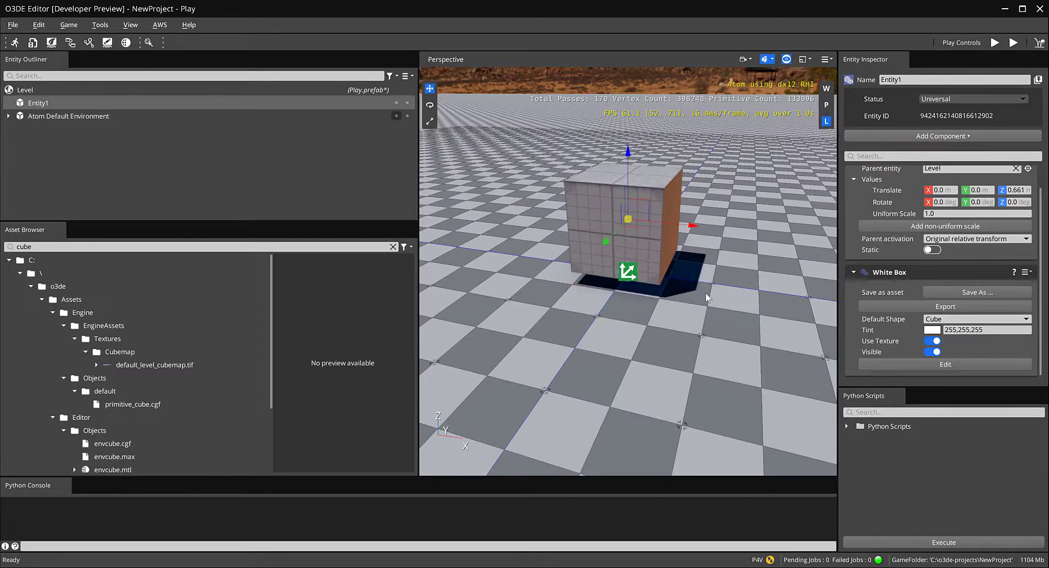
pyautogui.moveTo(706, 293); pyautogui.dragTo(580, 243, button='right')
pyautogui.keyDown('alt'); pyautogui.moveTo(580, 243); pyautogui.dragTo(634, 288); pyautogui.keyUp('alt')
pyautogui.keyDown('alt'); pyautogui.scroll(-5, 633, 287); pyautogui.keyUp('alt')
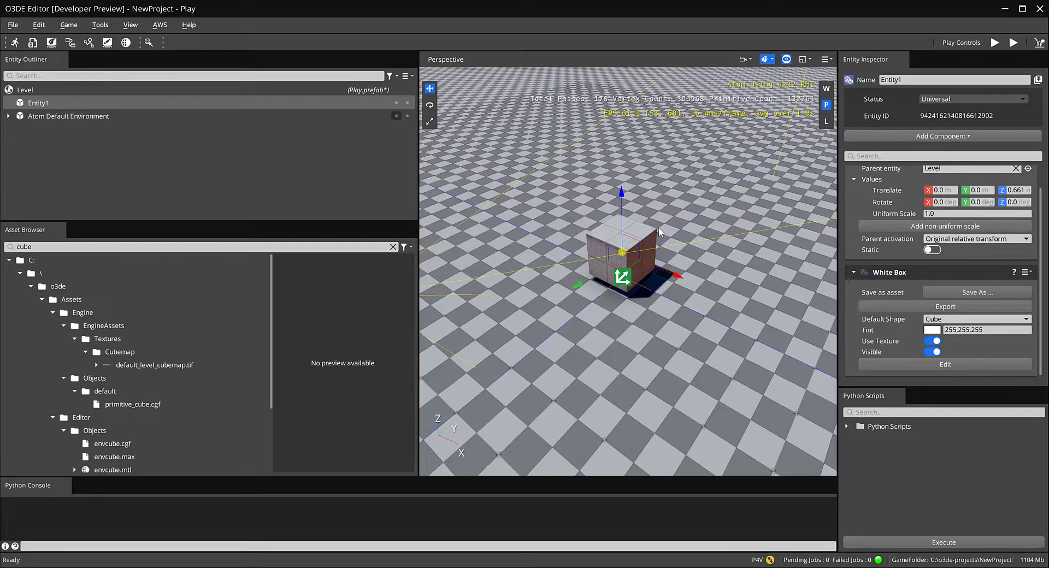
# - Try shifting the cube across the ground to about X -0.012, Y 0.555 m, and undo the moves
pyautogui.moveTo(658, 228); pyautogui.dragTo(655, 230, button='right')
pyautogui.moveTo(641, 255); pyautogui.dragTo(657, 242)
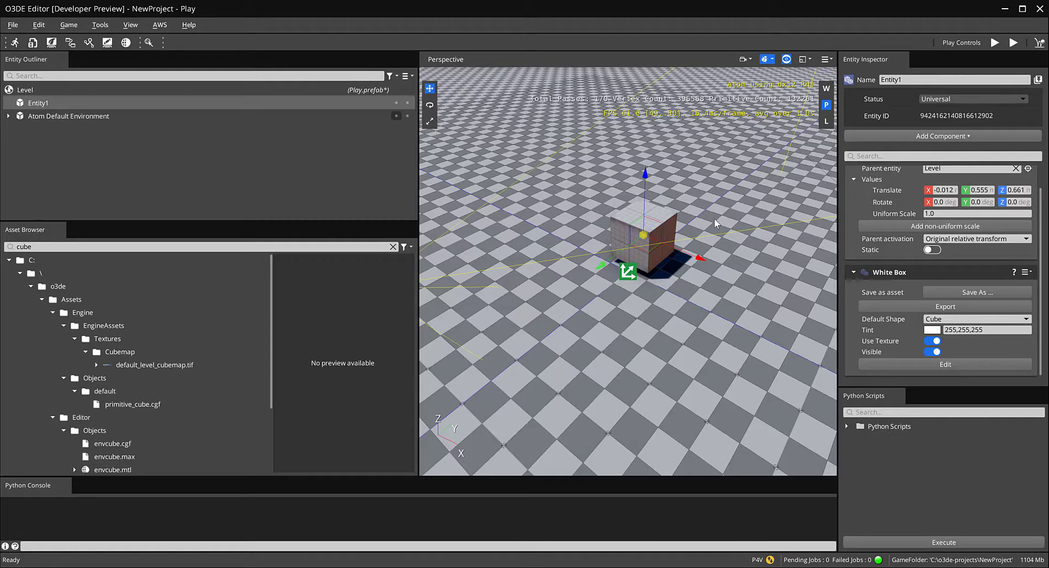
pyautogui.hotkey('ctrl', 'z')
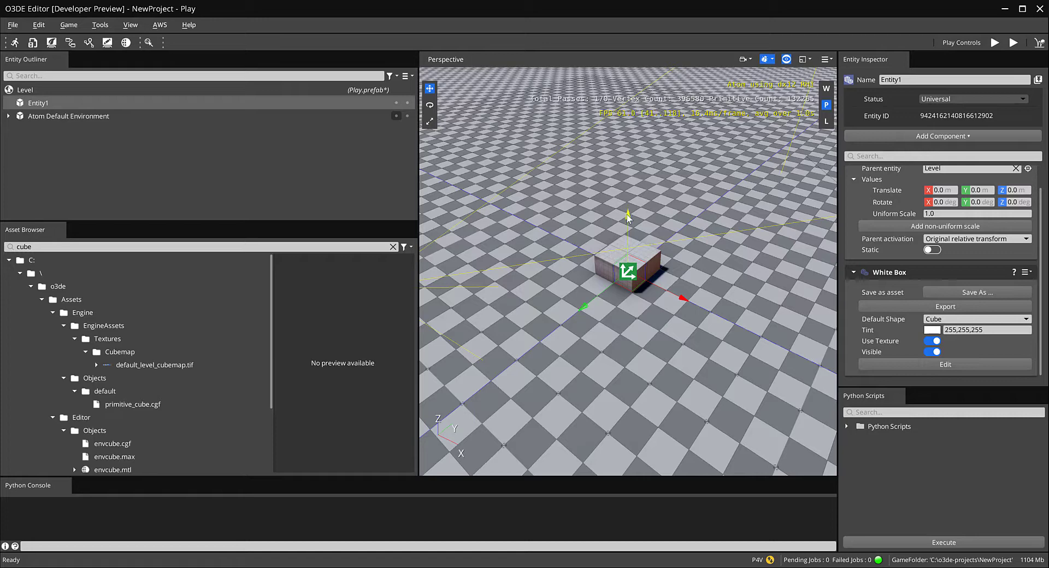
# - Raise the white box cube above the ground to a Z translation of about 0.674 m
pyautogui.moveTo(627, 214); pyautogui.dragTo(627, 181)
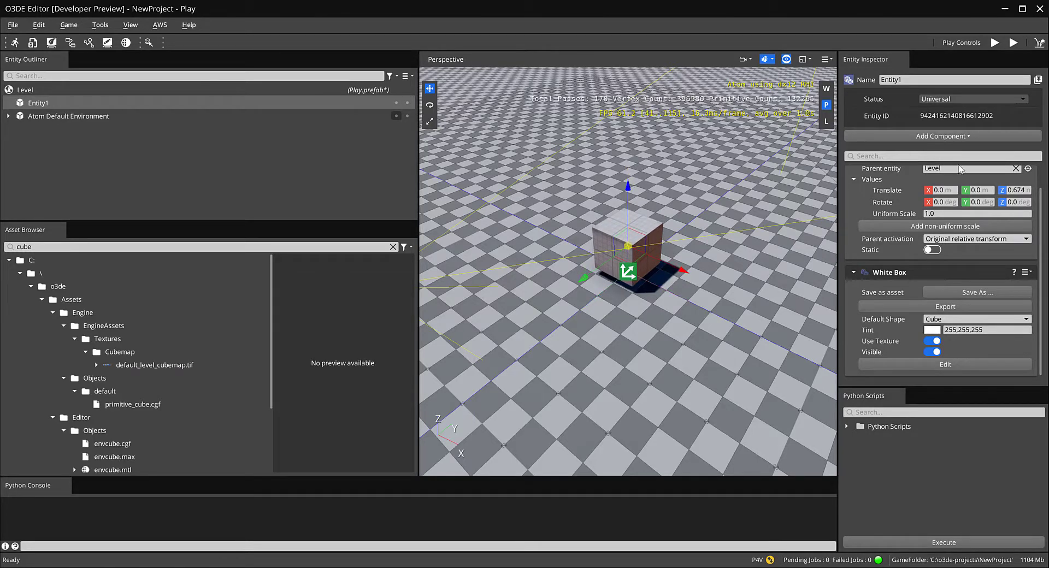
pyautogui.scroll(2, 665, 291)
pyautogui.scroll(5, 664, 292)
pyautogui.scroll(-2, 659, 265)
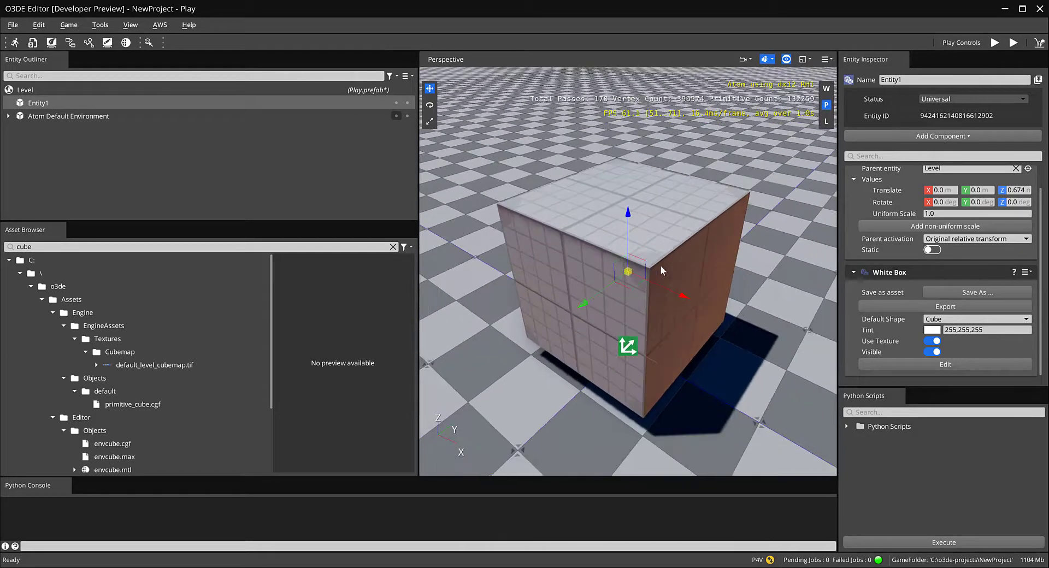
pyautogui.keyDown('alt'); pyautogui.moveTo(580, 325); pyautogui.dragTo(605, 240); pyautogui.keyUp('alt')
pyautogui.moveTo(604, 239); pyautogui.dragTo(618, 227, button='right')
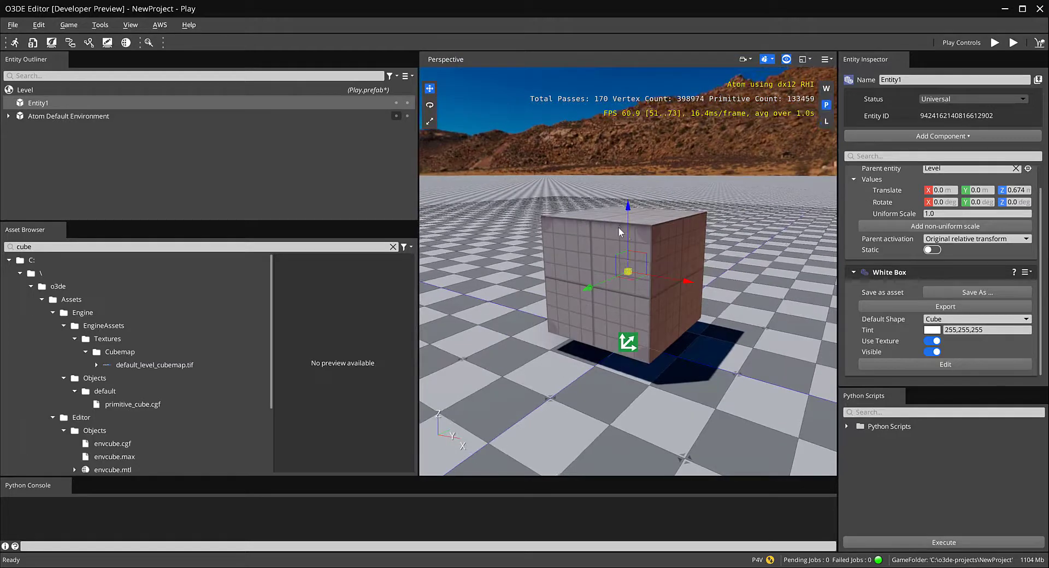
# - Start editing the White Box mesh and try moving the cube's front and top faces
pyautogui.click(971, 363)
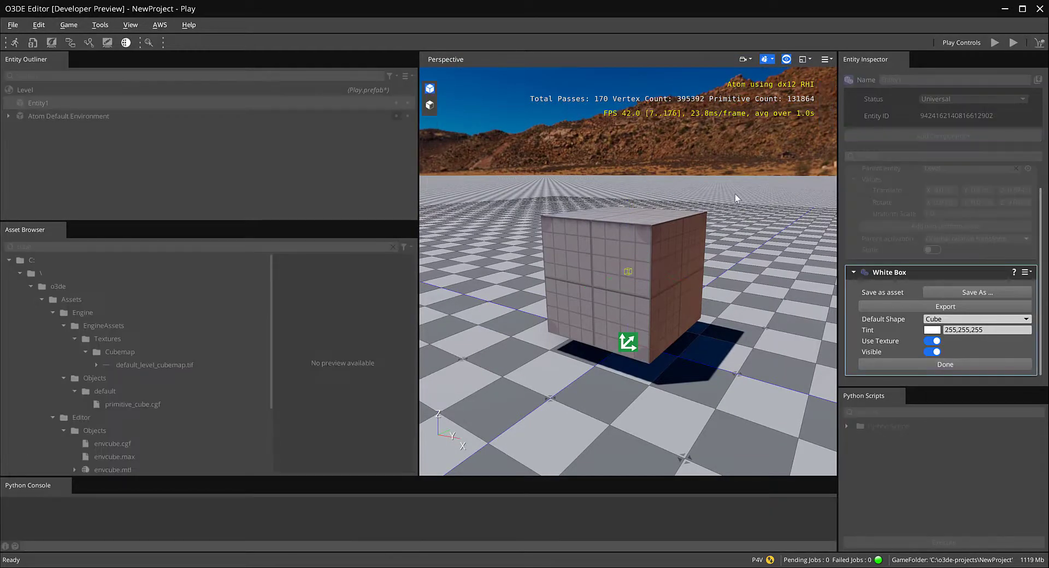
pyautogui.moveTo(669, 218)
pyautogui.mouseDown(button='middle')
pyautogui.moveTo(662, 235)
pyautogui.moveTo(662, 220)
pyautogui.mouseUp(button='middle')
pyautogui.moveTo(653, 273); pyautogui.dragTo(662, 275)
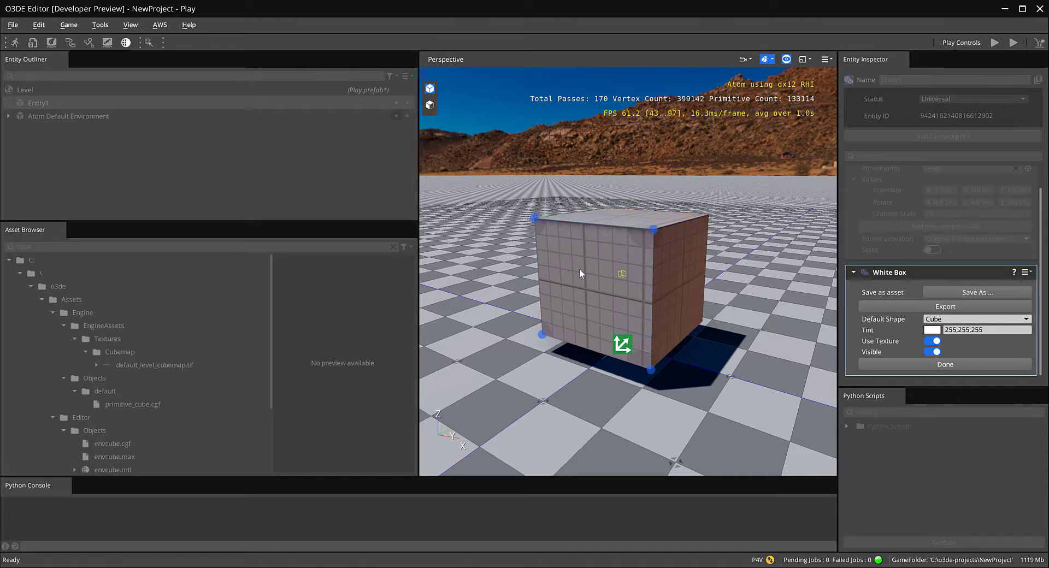
pyautogui.click(630, 210)
pyautogui.moveTo(629, 217); pyautogui.dragTo(634, 188)
pyautogui.moveTo(676, 280)
pyautogui.mouseDown()
pyautogui.moveTo(705, 287)
pyautogui.moveTo(661, 268)
pyautogui.moveTo(672, 272)
pyautogui.mouseUp()
pyautogui.scroll(-3, 615, 247)
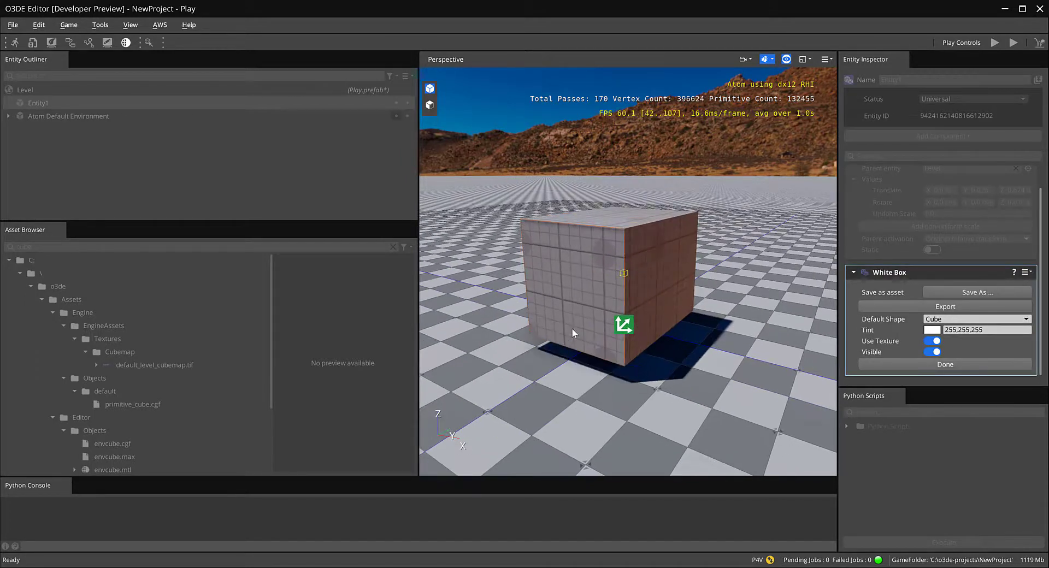
# - Extrude the cube's top face upward to make a taller block
pyautogui.click(641, 216)
pyautogui.moveTo(642, 217); pyautogui.dragTo(644, 156)
pyautogui.click(593, 214)
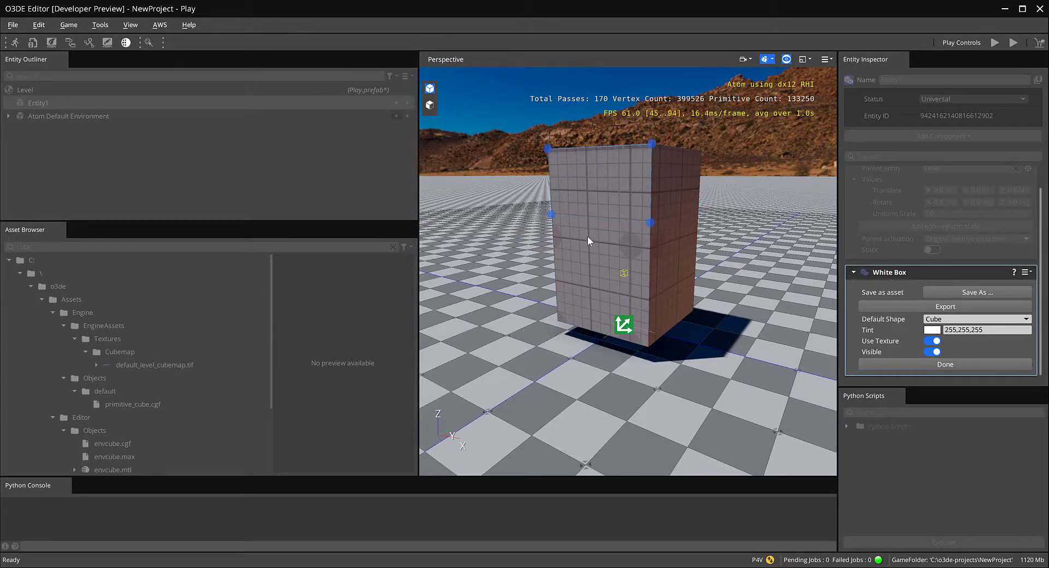
# - Inset a smaller rectangle in the lower part of the block's front face and push it inward as a recess
pyautogui.click(674, 194)
pyautogui.click(650, 223)
pyautogui.moveTo(591, 277); pyautogui.dragTo(596, 273)
pyautogui.moveTo(591, 262); pyautogui.dragTo(592, 276, button='middle')
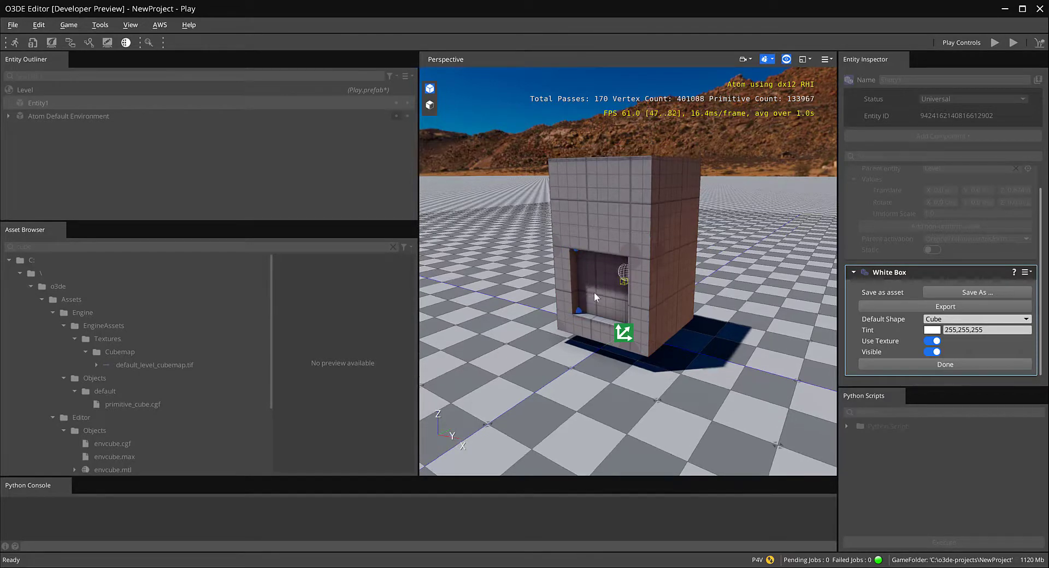
# - Narrow the block's extruded top face to a thin ridge, forming a pitched gable roof
pyautogui.moveTo(595, 292); pyautogui.dragTo(605, 378)
pyautogui.hotkey('ctrl', 'z')
pyautogui.scroll(-4, 676, 280)
pyautogui.moveTo(578, 202); pyautogui.dragTo(611, 208)
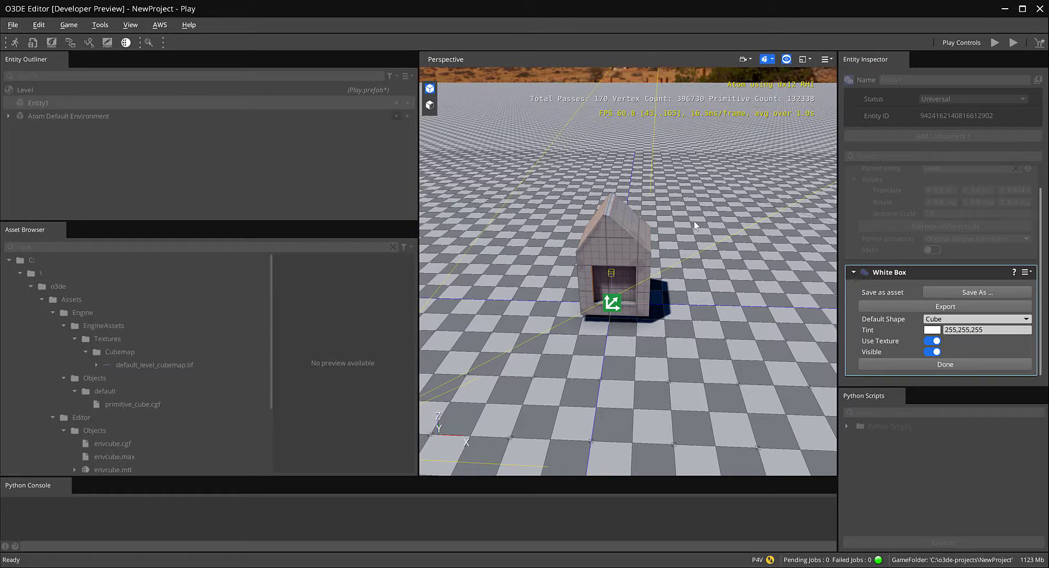
# - Inset a small square in the middle of the roof slope above the plain side wall and extrude it upward as a chimney
pyautogui.scroll(3, 705, 237)
pyautogui.keyDown('alt'); pyautogui.moveTo(709, 243); pyautogui.dragTo(487, 342); pyautogui.keyUp('alt')
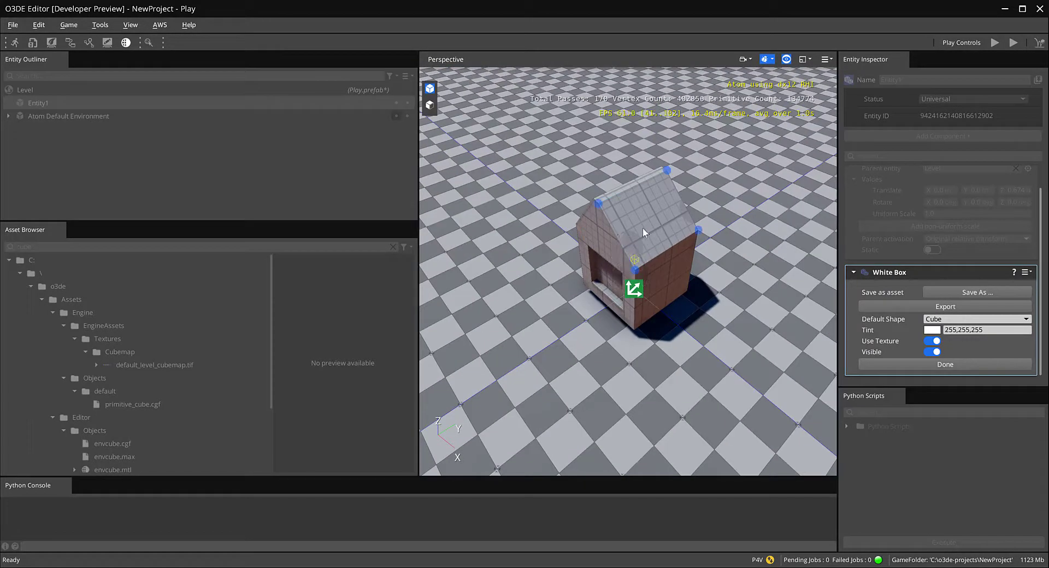
pyautogui.moveTo(634, 257); pyautogui.dragTo(639, 250)
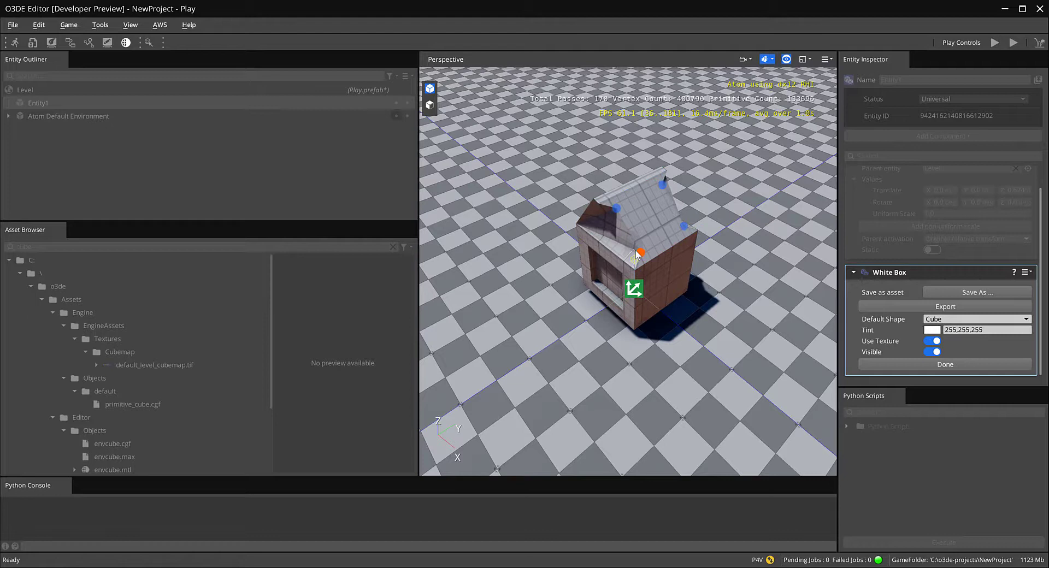
pyautogui.hotkey('ctrl', 'z')
pyautogui.click(657, 225)
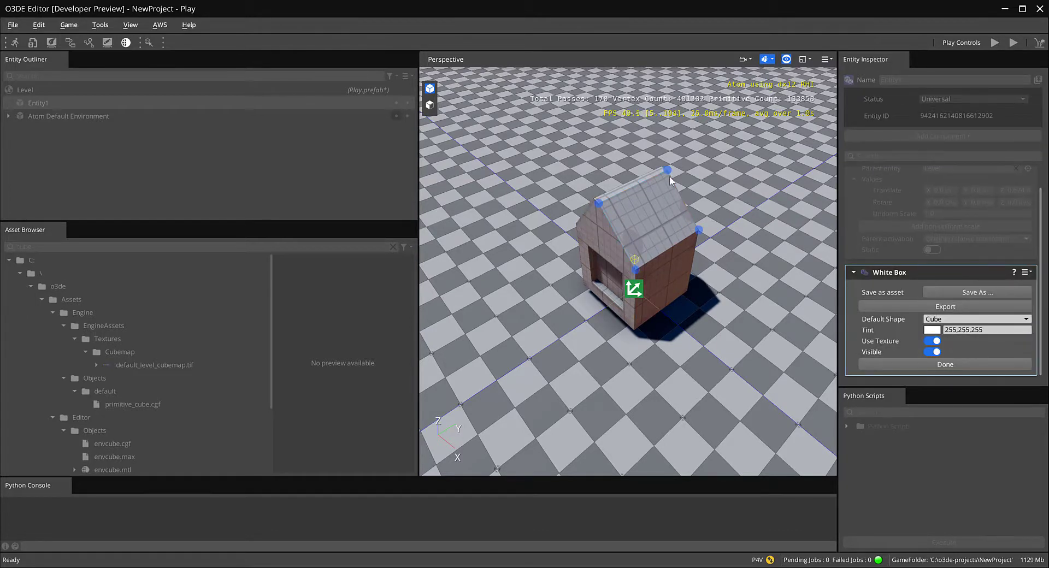
pyautogui.moveTo(670, 175); pyautogui.dragTo(665, 176)
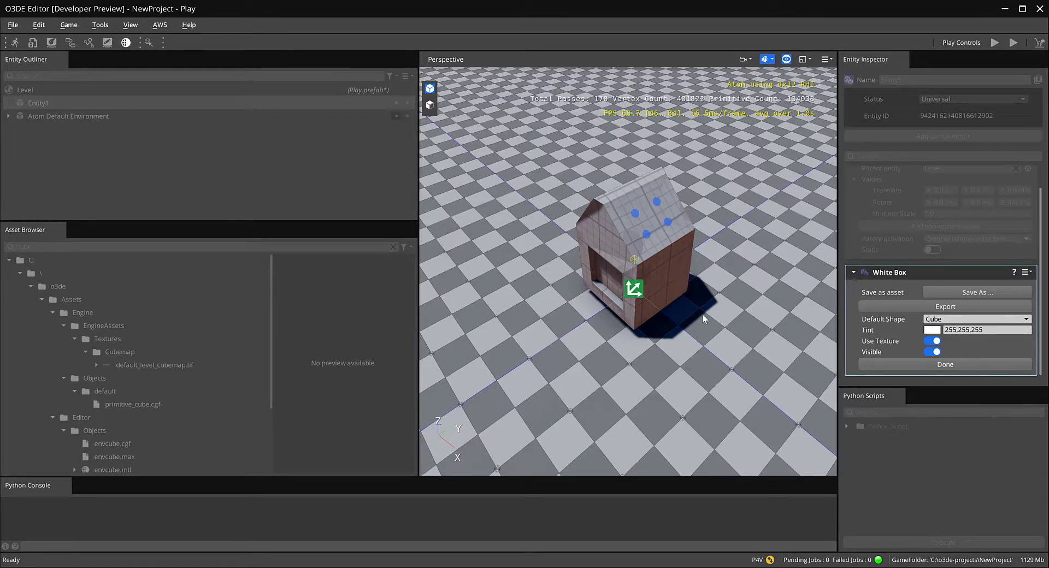
pyautogui.keyDown('alt'); pyautogui.moveTo(731, 287); pyautogui.dragTo(769, 237); pyautogui.keyUp('alt')
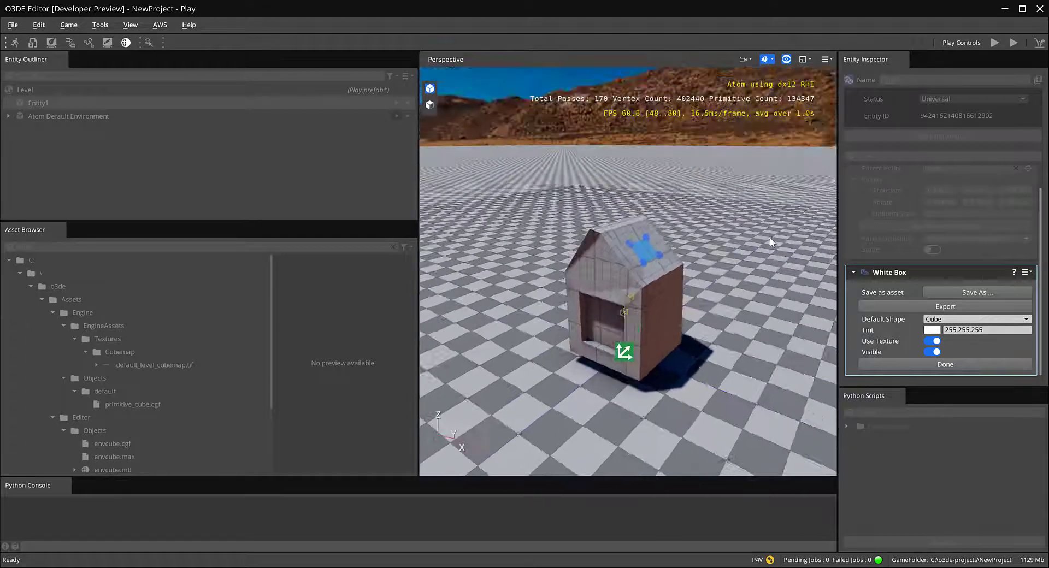
pyautogui.keyDown('ctrl'); pyautogui.moveTo(644, 251); pyautogui.dragTo(656, 193); pyautogui.keyUp('ctrl')
# - Inset a rectangle in the house's side wall below the chimney and push it inward as a window recess
pyautogui.keyDown('alt'); pyautogui.moveTo(520, 329); pyautogui.dragTo(696, 259); pyautogui.keyUp('alt')
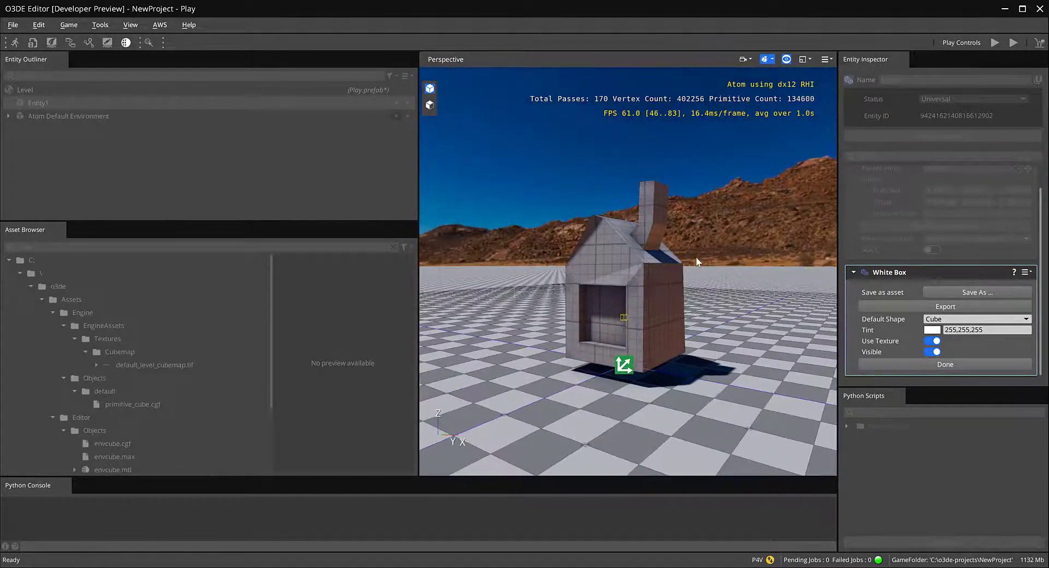
pyautogui.scroll(3, 696, 257)
pyautogui.keyDown('alt'); pyautogui.moveTo(750, 345); pyautogui.dragTo(683, 349); pyautogui.keyUp('alt')
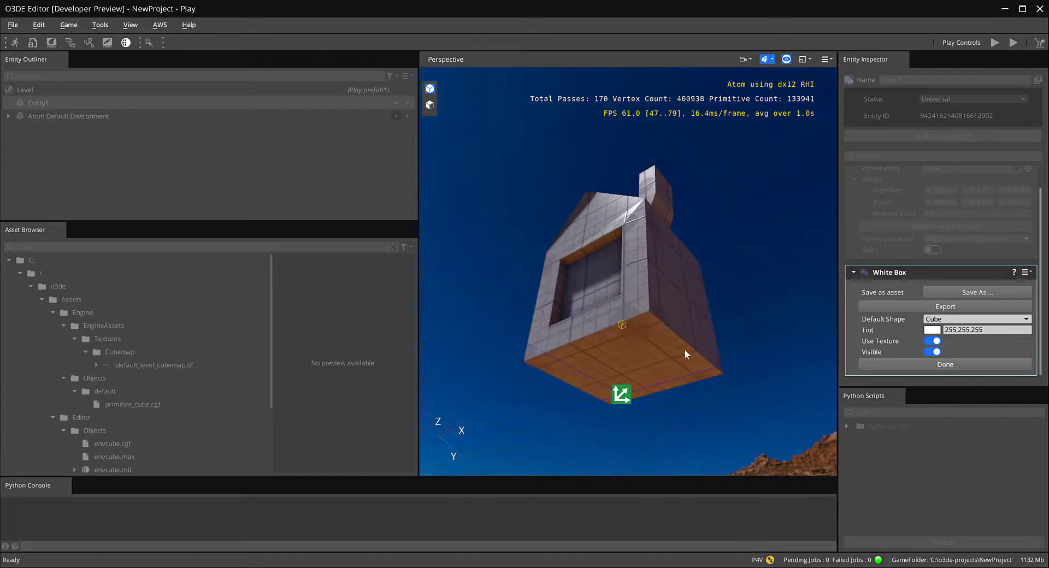
pyautogui.keyDown('alt'); pyautogui.moveTo(753, 239); pyautogui.dragTo(577, 417); pyautogui.keyUp('alt')
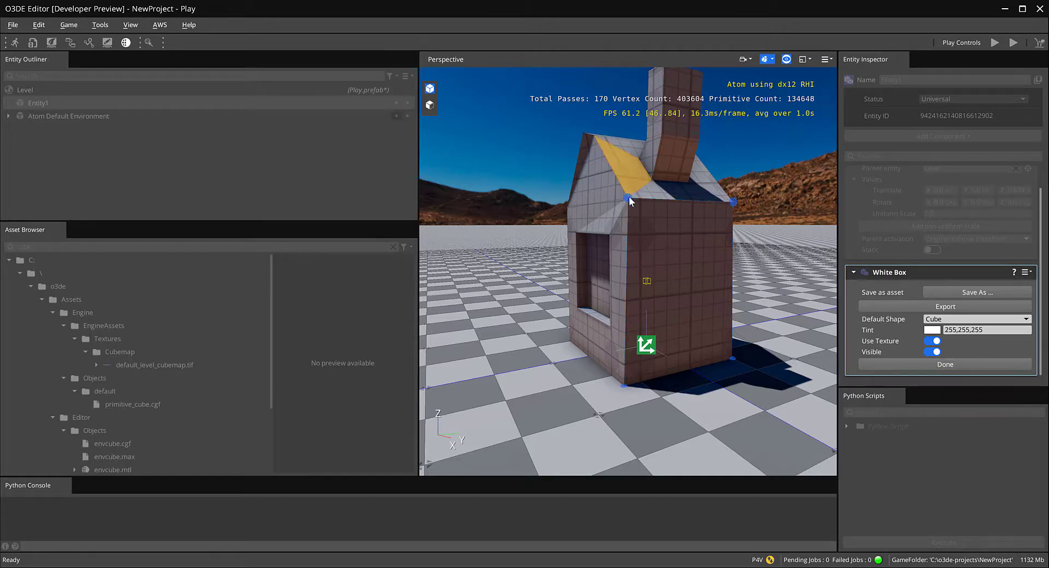
pyautogui.keyDown('ctrl'); pyautogui.moveTo(629, 197); pyautogui.dragTo(674, 251); pyautogui.keyUp('ctrl')
pyautogui.keyDown('ctrl'); pyautogui.moveTo(693, 295); pyautogui.dragTo(683, 286); pyautogui.keyUp('ctrl')
# - Inset a small trapezoid in the wall panel below the side window recess and push it inward as a notch
pyautogui.moveTo(691, 357); pyautogui.dragTo(686, 353)
pyautogui.hotkey('ctrl', 'z')
pyautogui.click(709, 325)
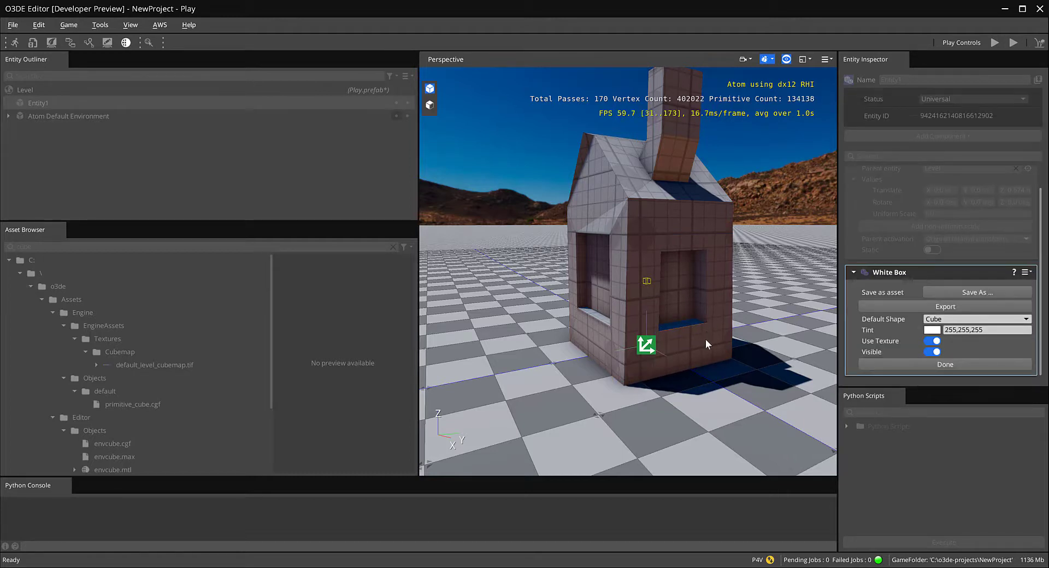
pyautogui.keyDown('ctrl'); pyautogui.moveTo(706, 321); pyautogui.dragTo(698, 339); pyautogui.keyUp('ctrl')
pyautogui.moveTo(655, 369); pyautogui.dragTo(628, 362)
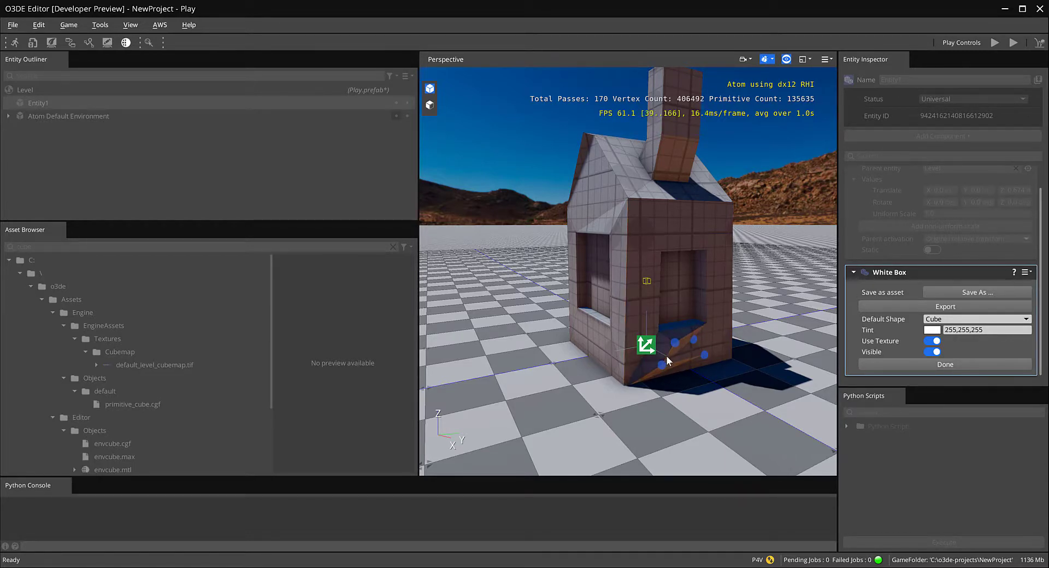
pyautogui.hotkey('ctrl', 'z')
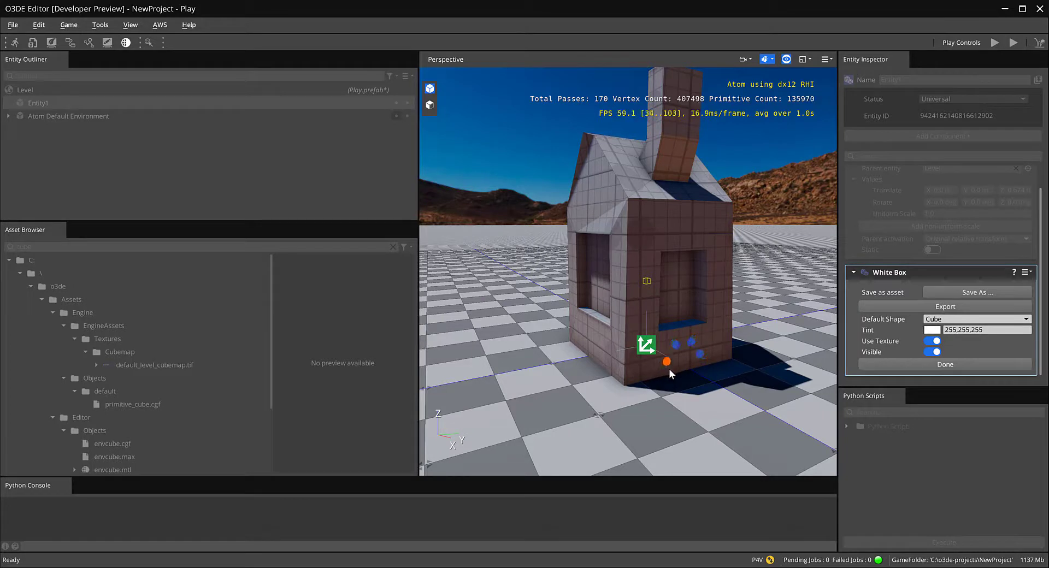
pyautogui.click(657, 367)
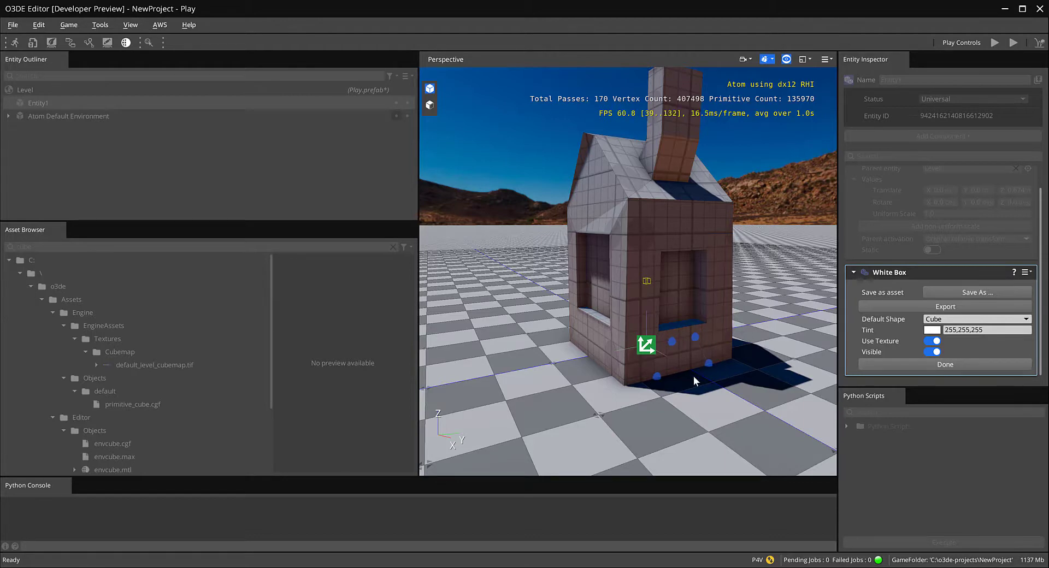
pyautogui.keyDown('ctrl'); pyautogui.moveTo(684, 359); pyautogui.dragTo(679, 355); pyautogui.keyUp('ctrl')
pyautogui.moveTo(614, 369); pyautogui.dragTo(585, 337, button='middle')
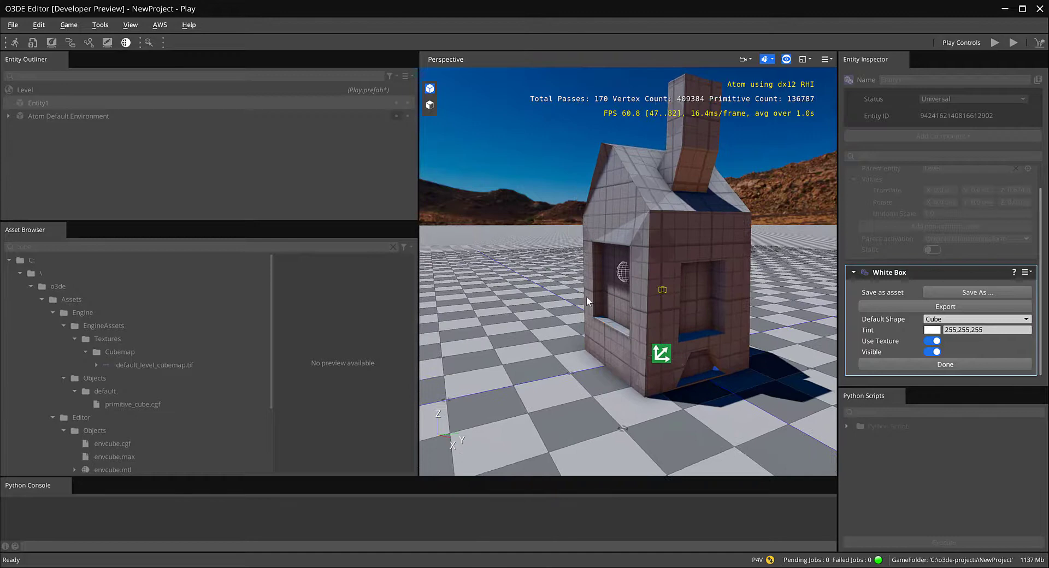
pyautogui.keyDown('alt'); pyautogui.moveTo(585, 296); pyautogui.dragTo(716, 302); pyautogui.keyUp('alt')
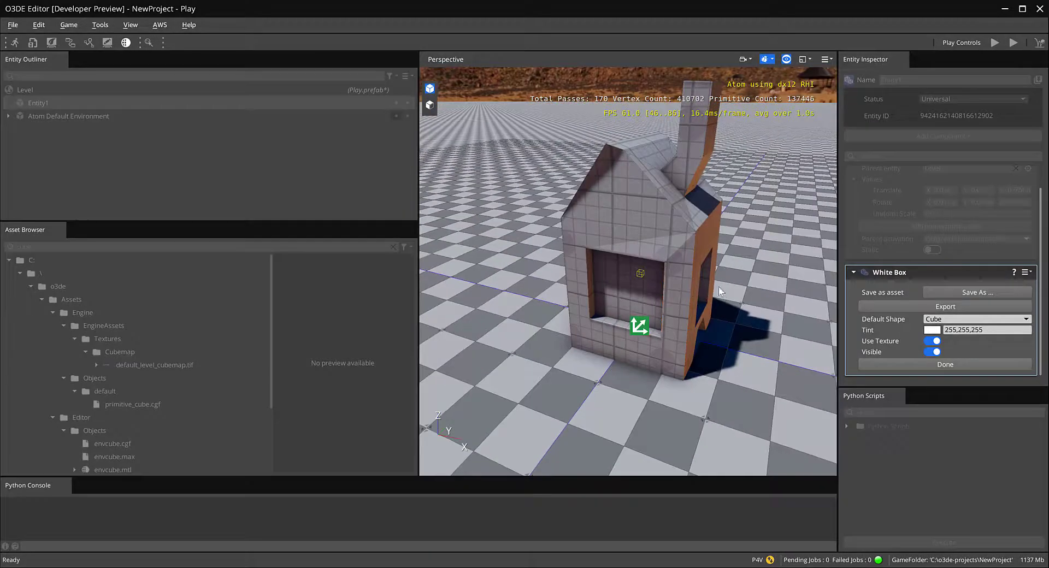